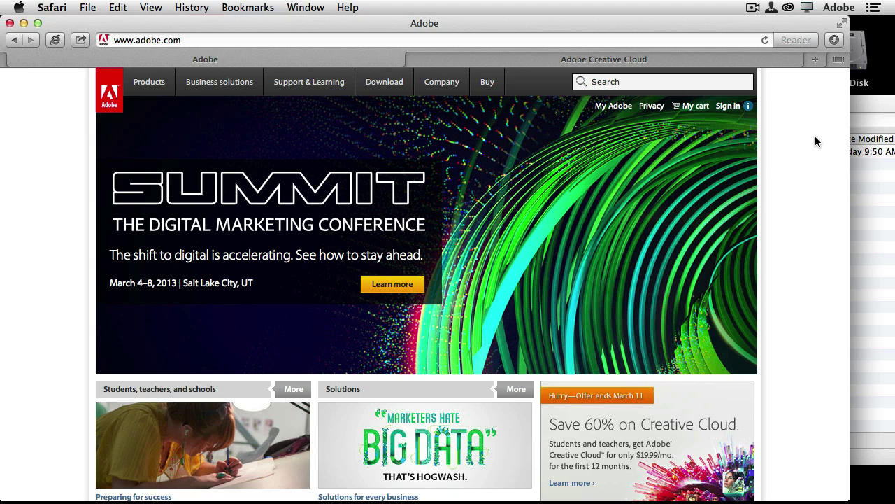
pyautogui.moveTo(392, 105)
pyautogui.scroll(-5, 772, 228)
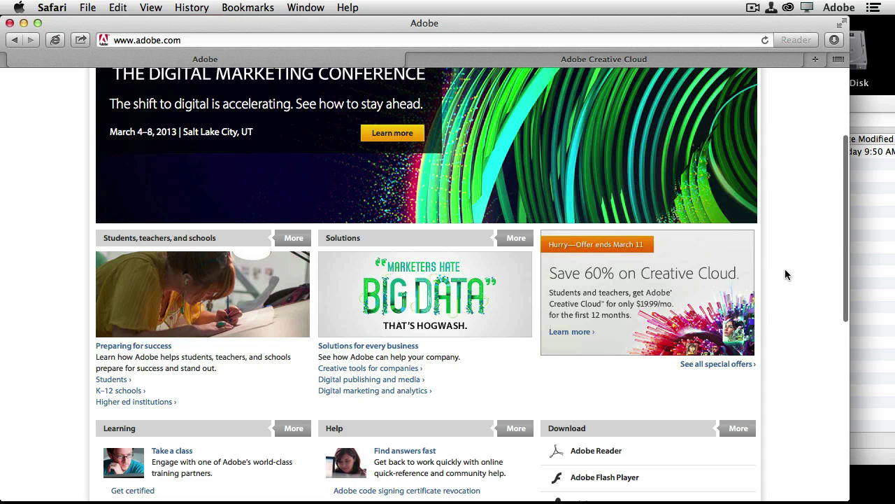
pyautogui.scroll(5, 785, 271)
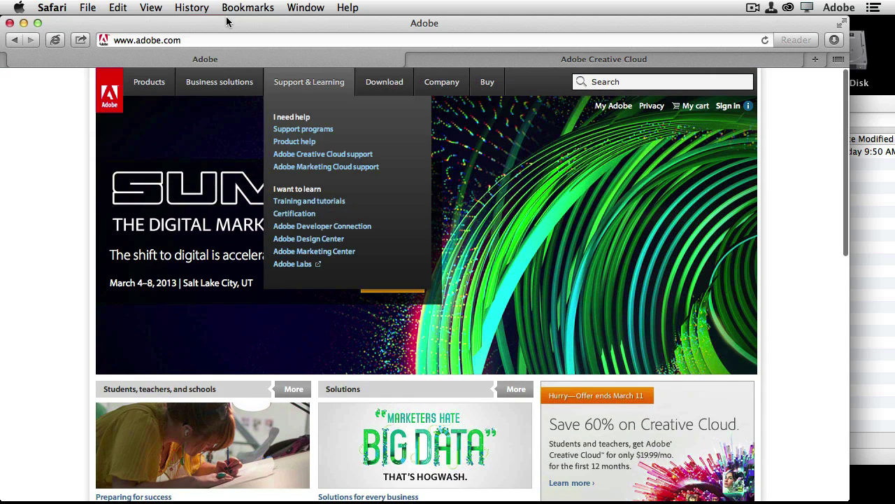
pyautogui.click(206, 41)
pyautogui.click(206, 41)
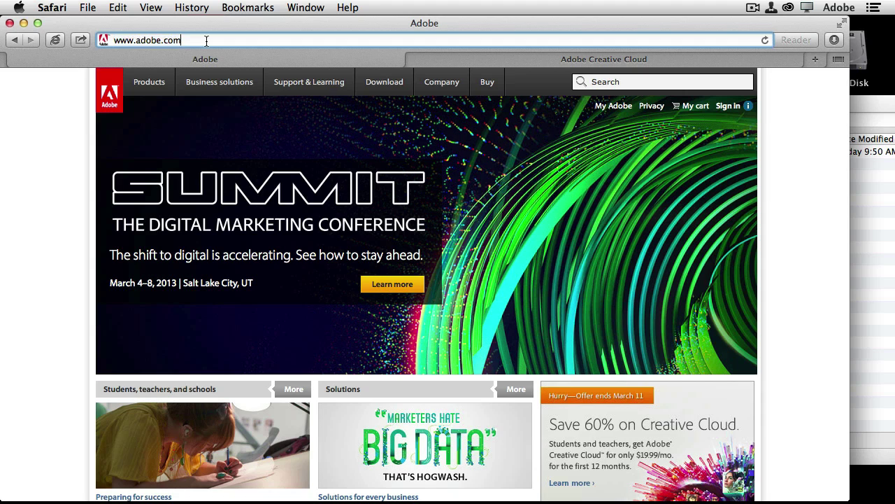
pyautogui.write('/creative')
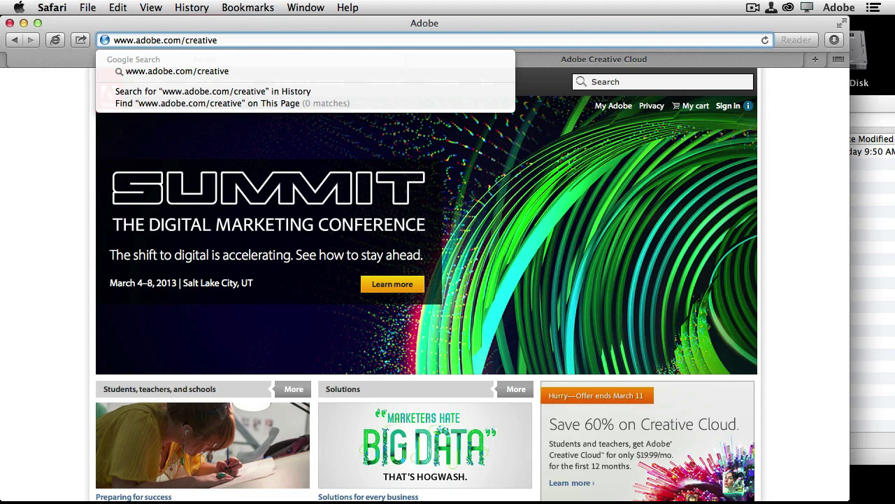
pyautogui.write('cloud')
pyautogui.press('Return')
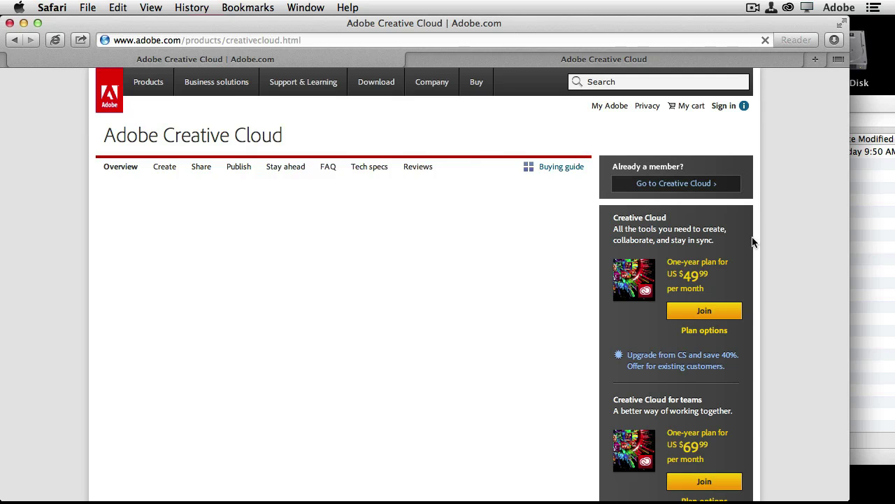
# Step: Switch the hero carousel below the banner to its Photoshop features slide, then return to the page top
pyautogui.scroll(-1, 781, 268)
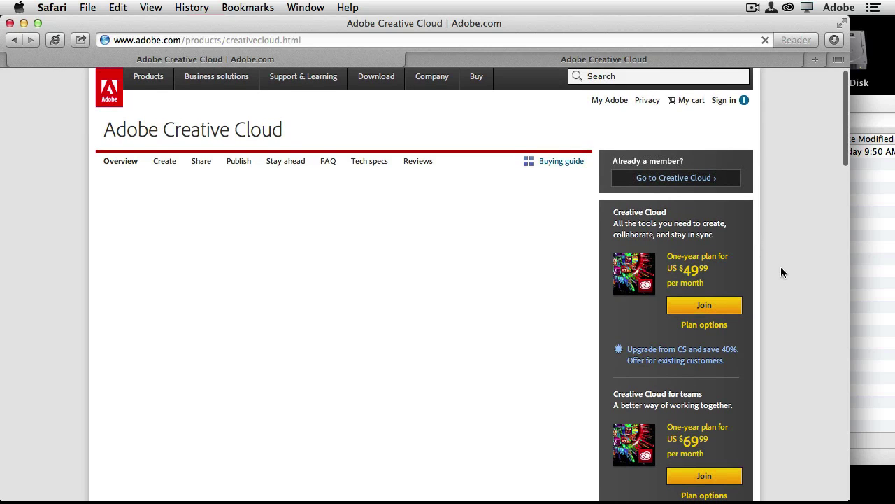
pyautogui.scroll(-3, 757, 314)
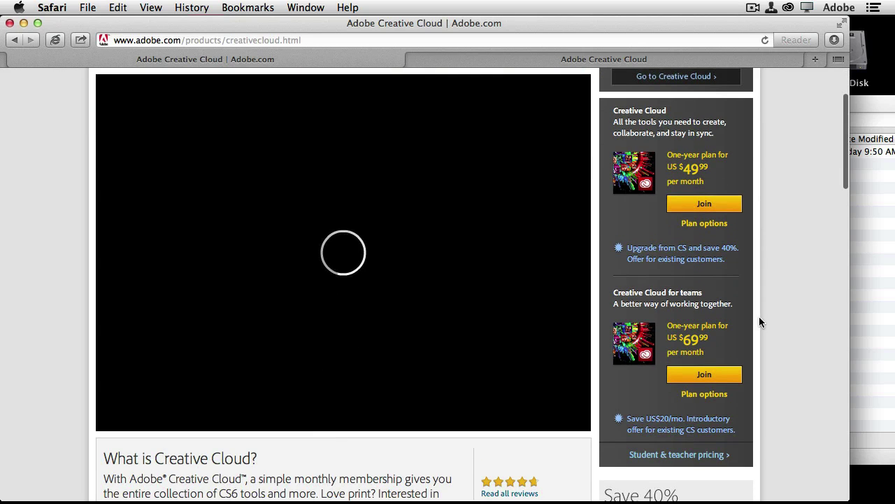
pyautogui.scroll(-3, 573, 389)
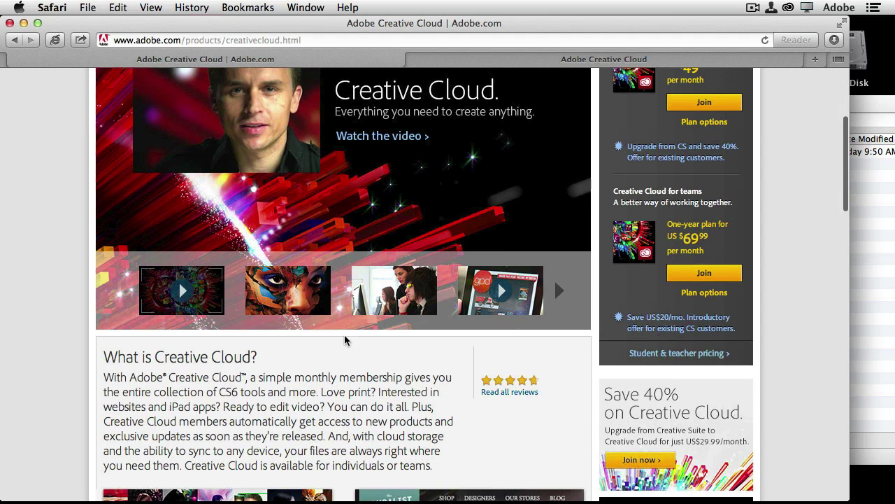
pyautogui.click(296, 299)
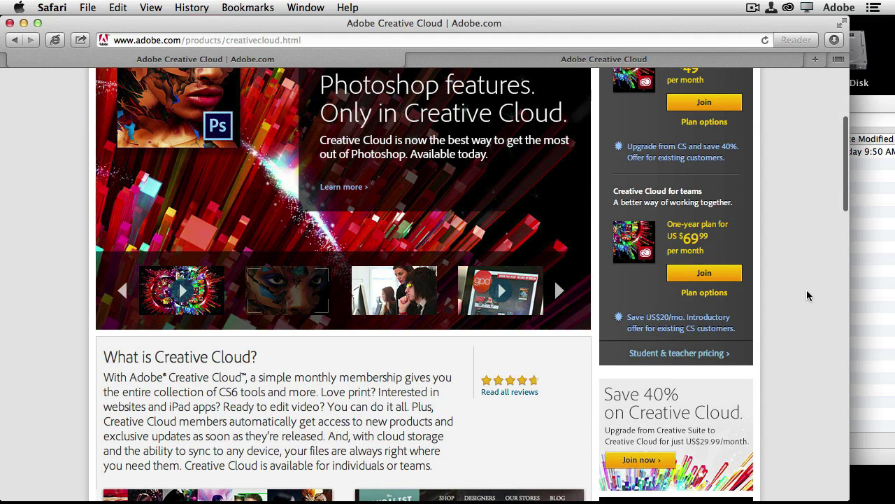
pyautogui.scroll(4, 808, 295)
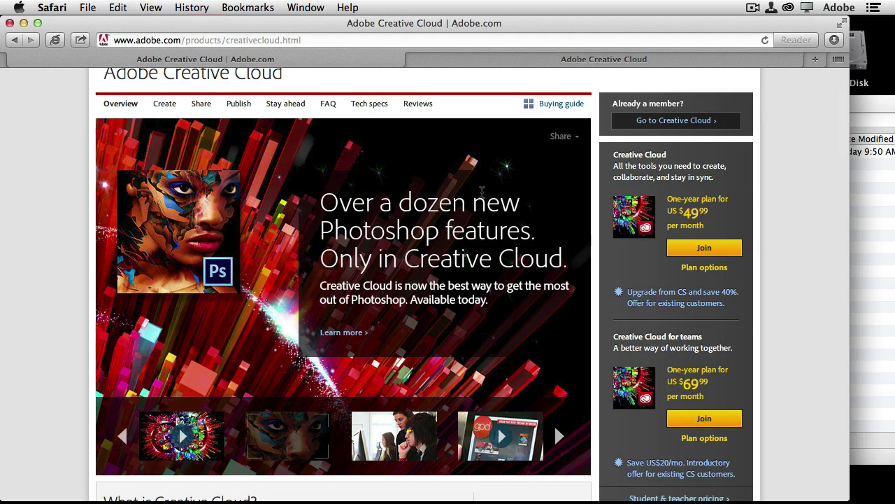
# Step: Sign in on the Creative Cloud tab with the Adobe ID email and password, ticking Remember Me
pyautogui.click(444, 62)
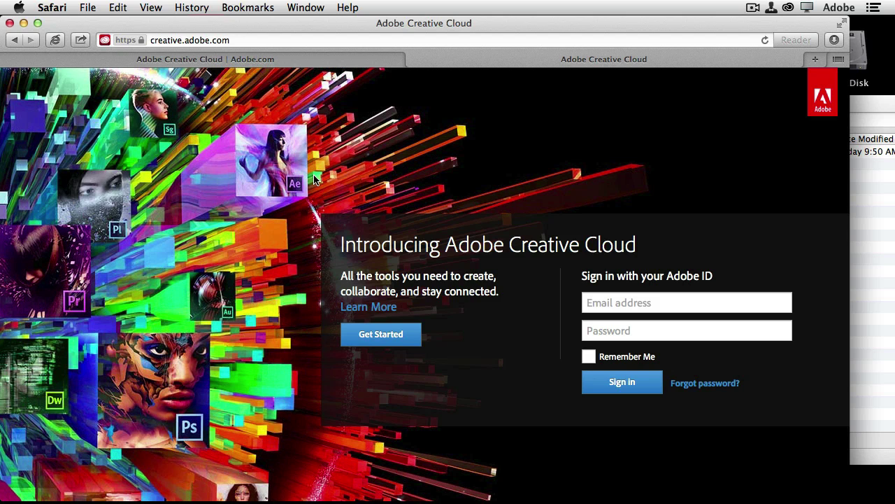
pyautogui.click(598, 305)
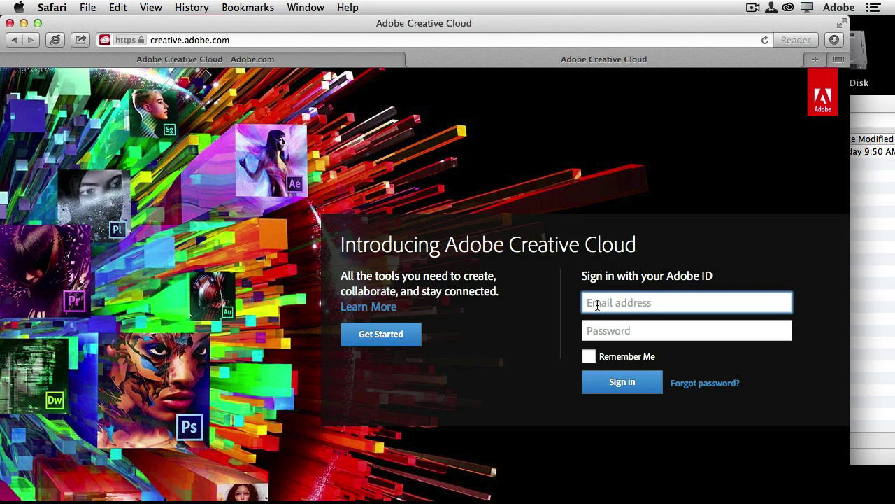
pyautogui.press('Tab')
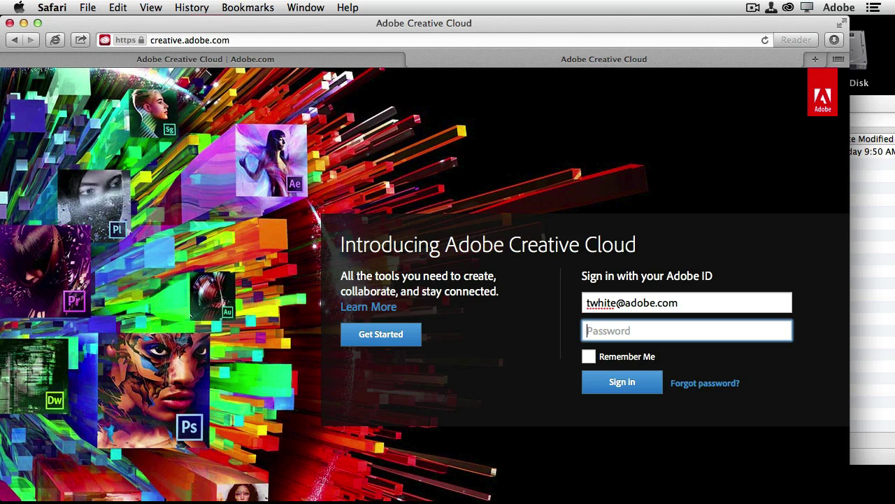
pyautogui.write('••••••••••')
pyautogui.click(589, 357)
pyautogui.click(614, 386)
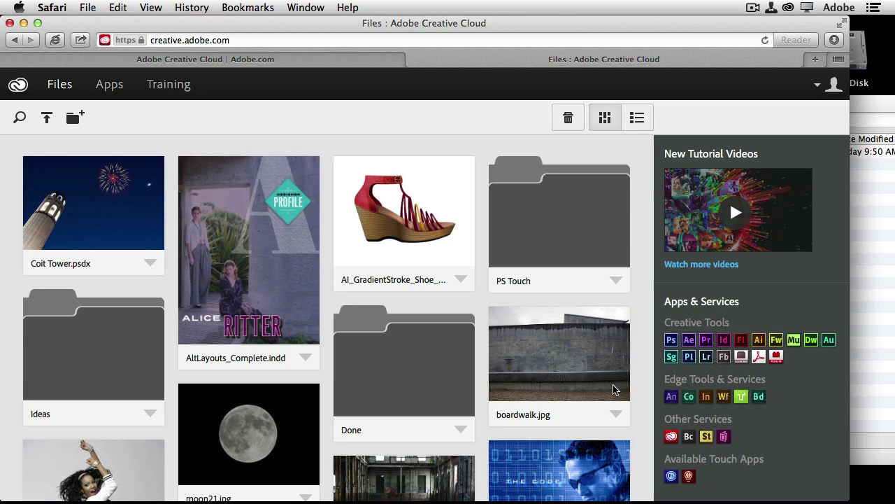
# Step: Go to Apps in the Creative Cloud navigation bar and browse the Creative Tools list
pyautogui.click(109, 85)
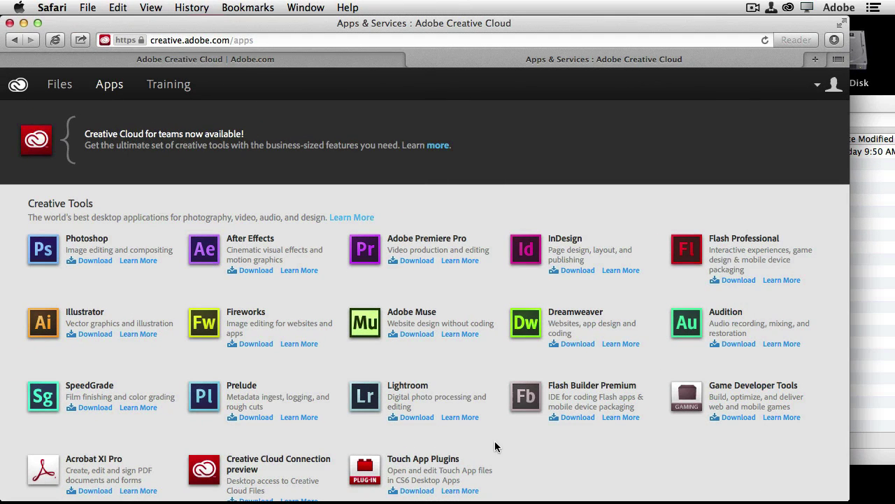
pyautogui.scroll(-2, 509, 438)
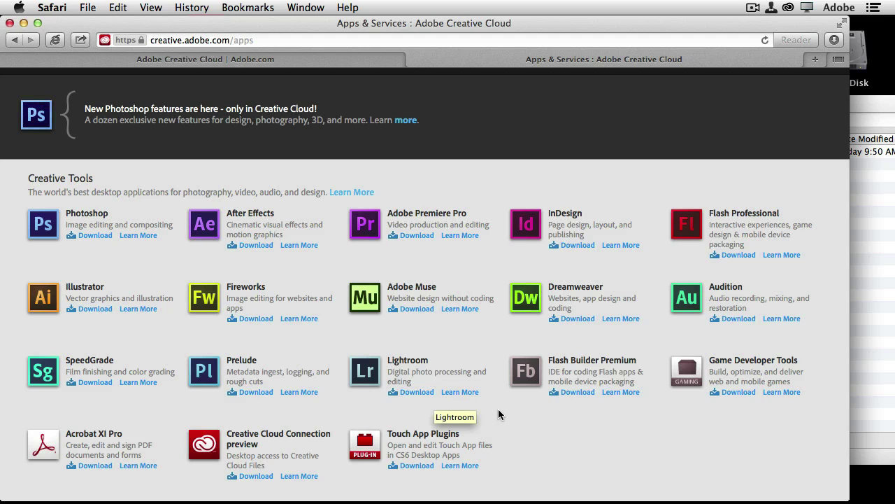
pyautogui.scroll(-3, 531, 431)
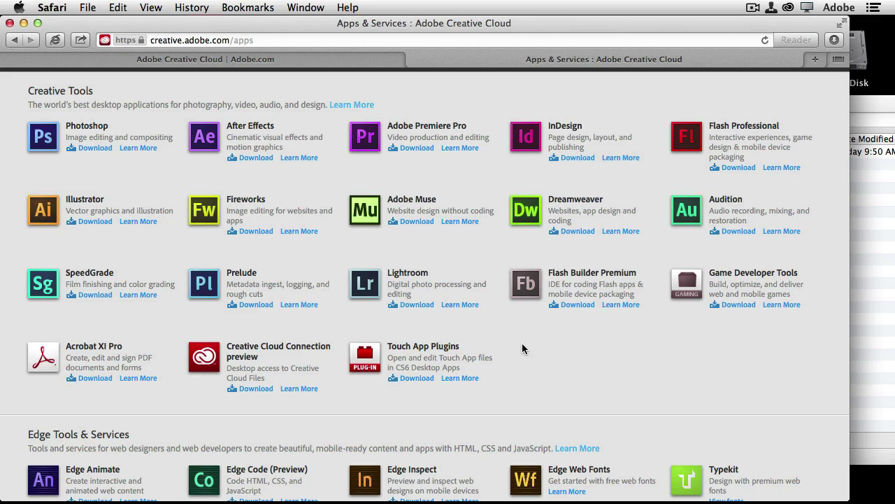
pyautogui.scroll(-5, 522, 347)
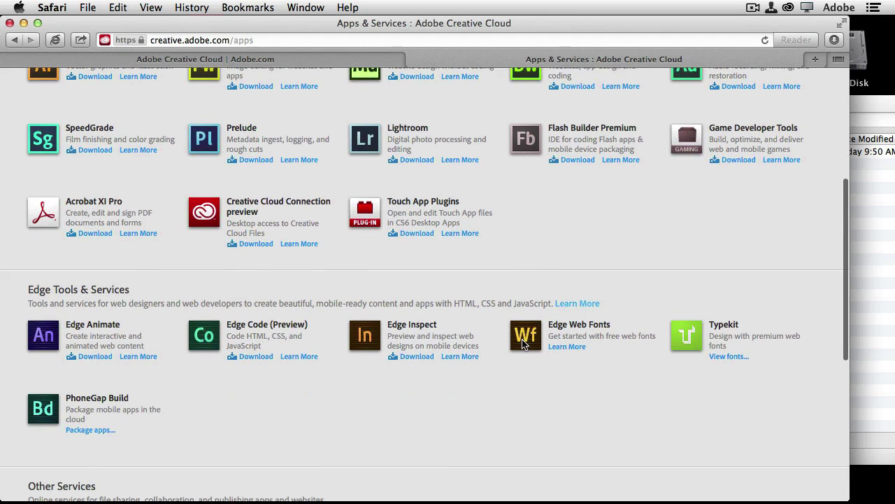
pyautogui.scroll(-3, 522, 344)
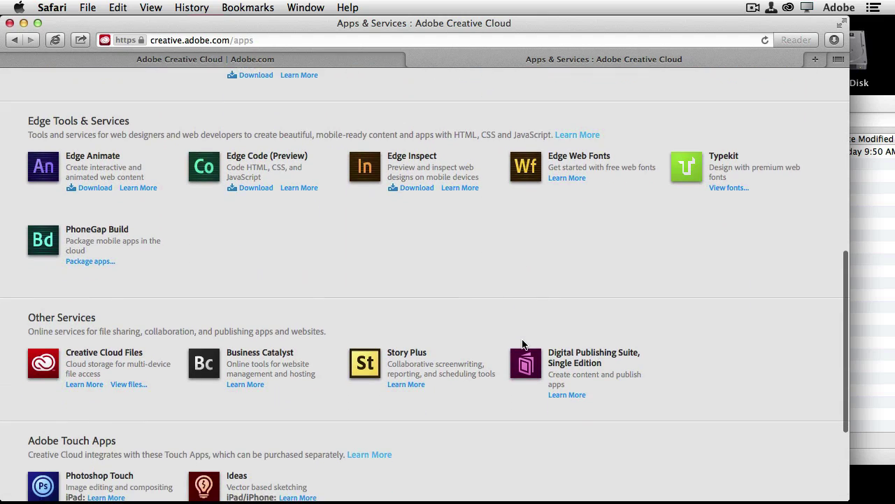
pyautogui.scroll(9, 522, 344)
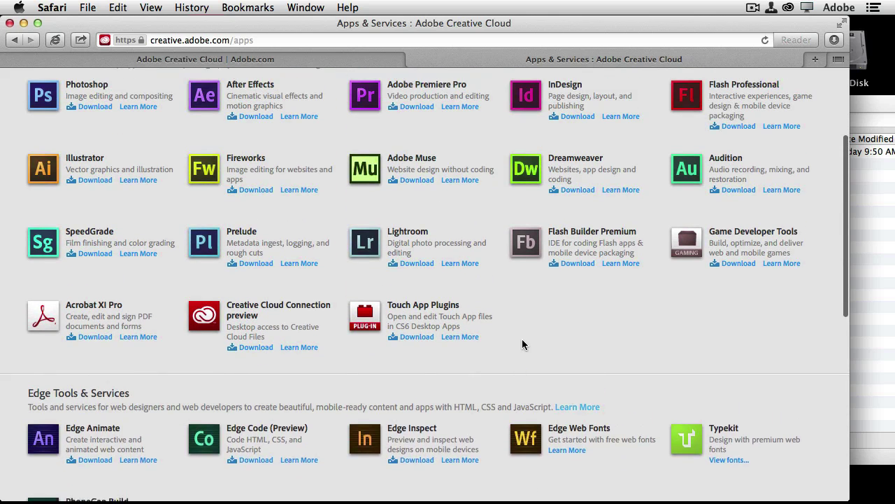
pyautogui.scroll(2, 521, 339)
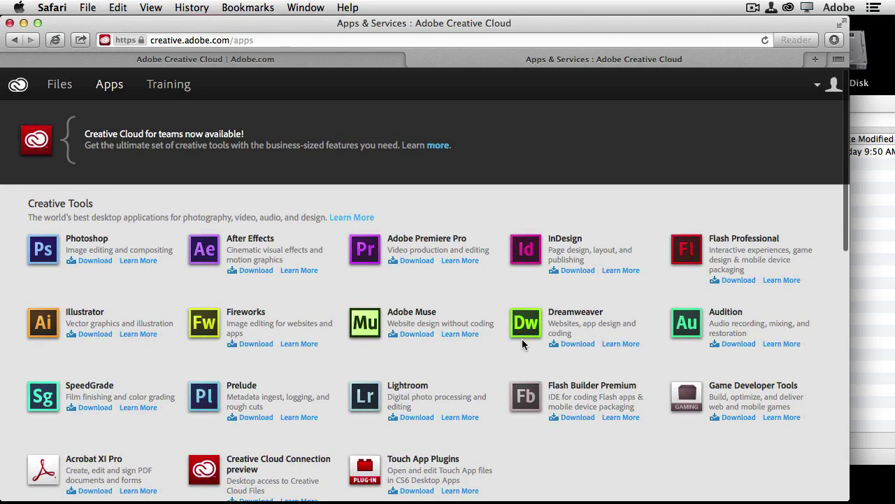
pyautogui.scroll(-3, 522, 338)
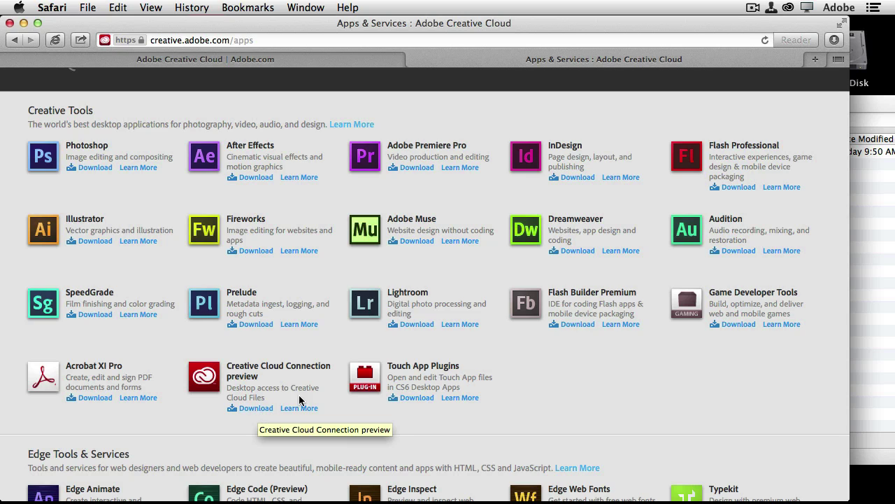
# Step: Choose Open Creative Cloud Files Folder from the Creative Cloud menu-bar icon
pyautogui.click(789, 8)
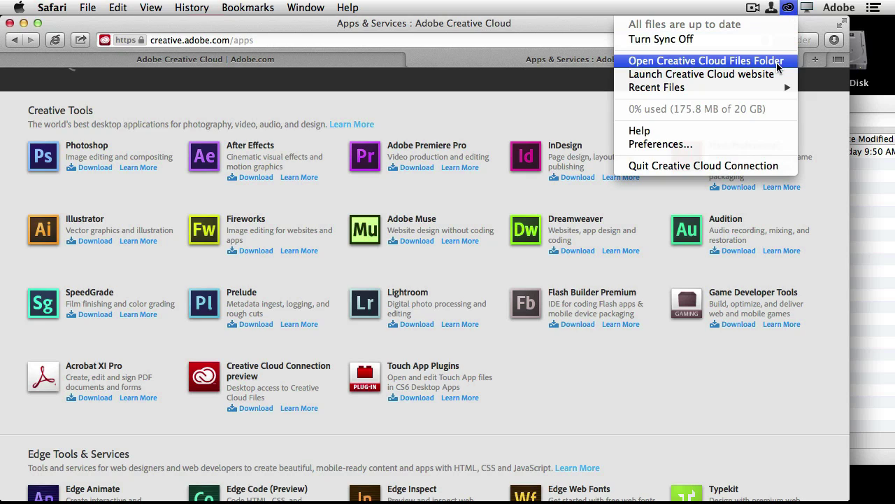
pyautogui.click(777, 66)
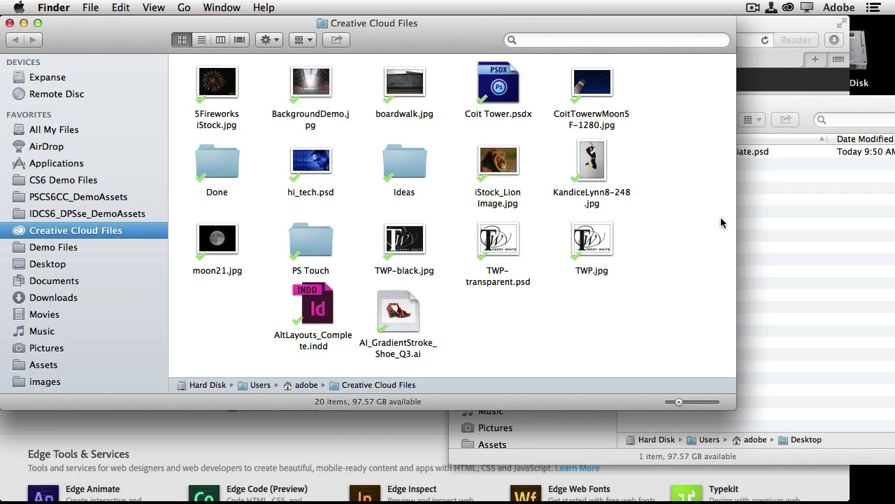
# Step: Bring the Desktop Finder window forward, then switch back to Safari
pyautogui.click(781, 216)
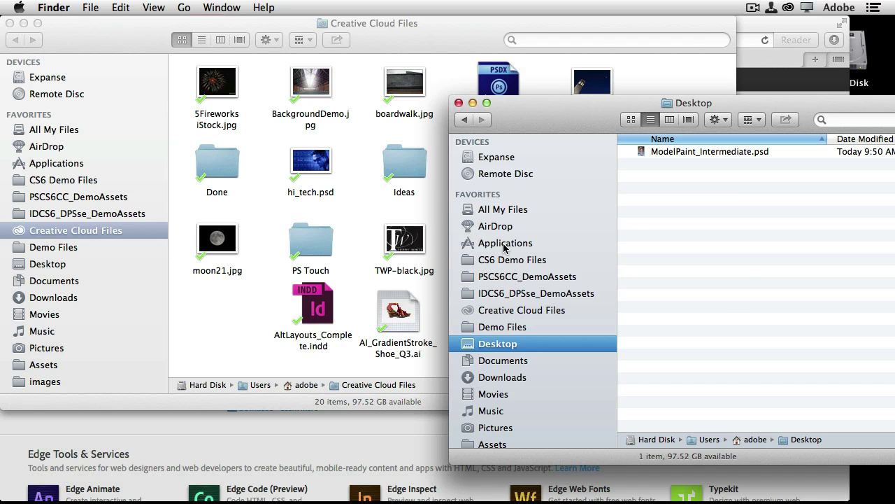
pyautogui.press('super+Tab')
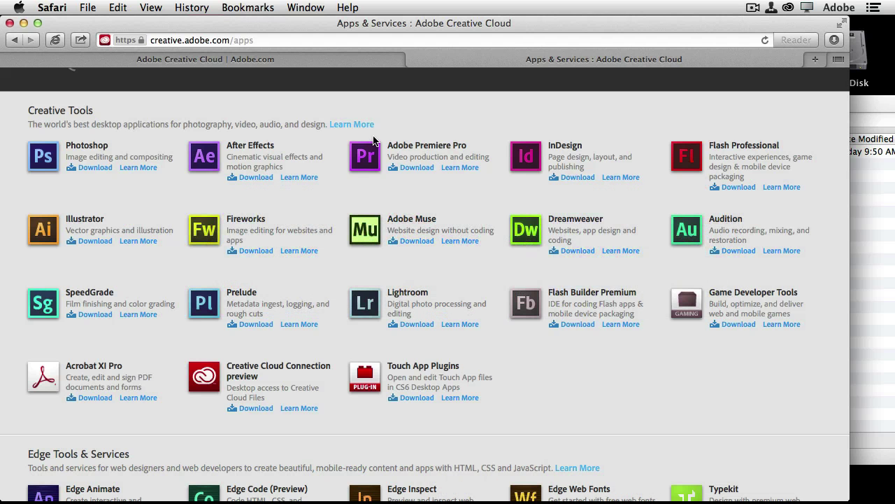
# Step: Scroll to the top and go to the Files tab in the Creative Cloud header
pyautogui.scroll(3, 381, 124)
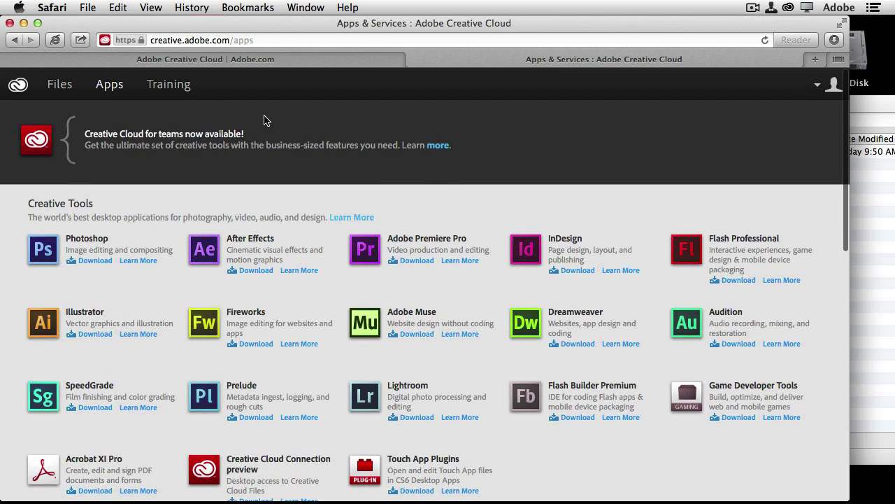
pyautogui.click(63, 87)
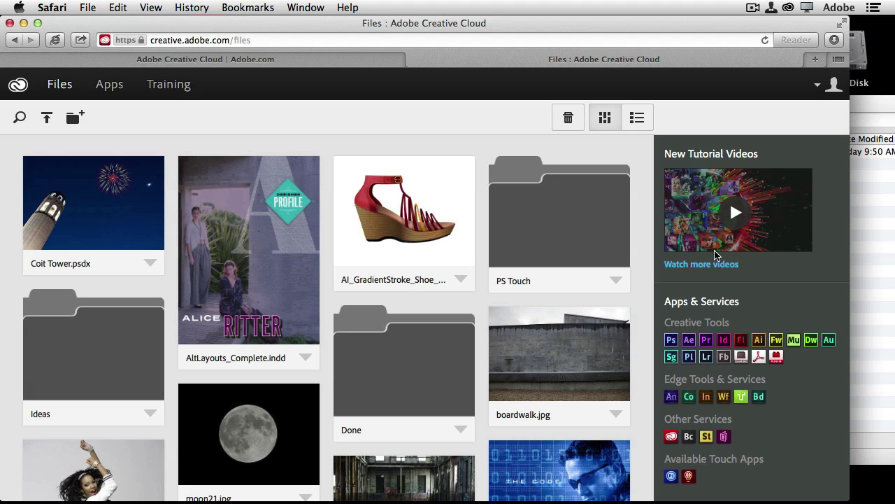
# Step: Drag ModelPaint_Intermediate.psd from the Desktop window onto the Files page, then bring Safari forward
pyautogui.click(862, 301)
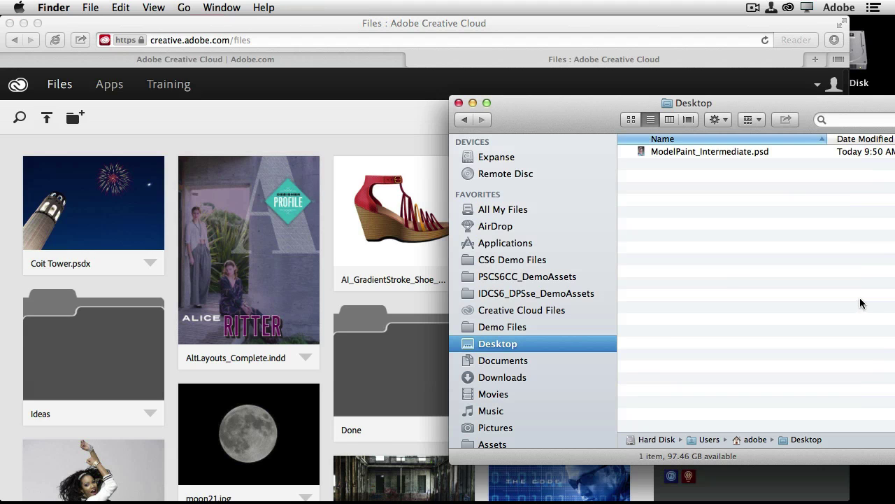
pyautogui.moveTo(685, 149); pyautogui.dragTo(352, 228)
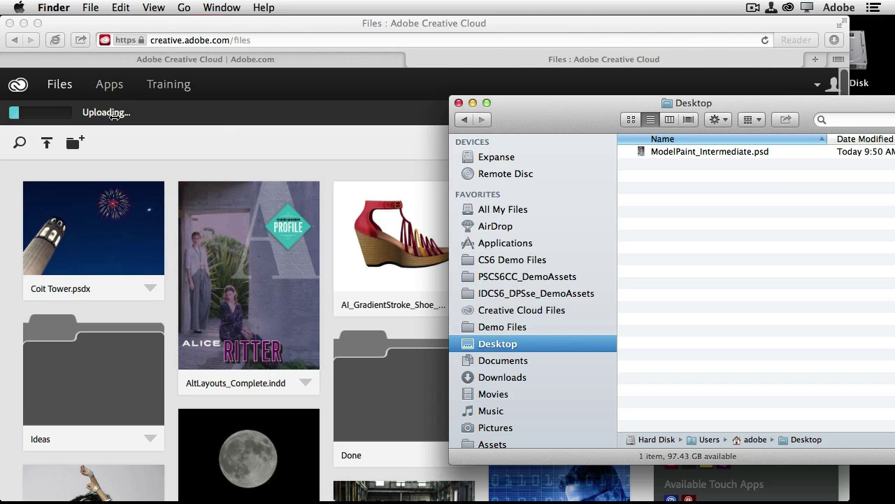
pyautogui.click(159, 26)
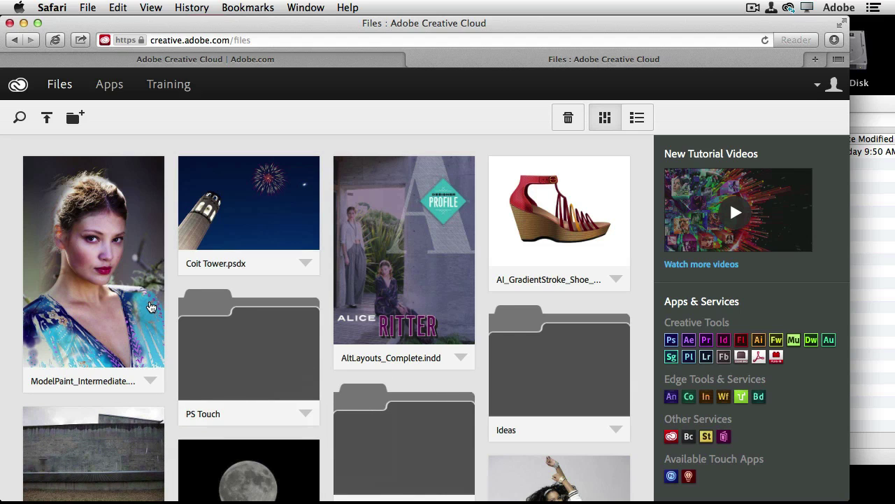
pyautogui.click(150, 306)
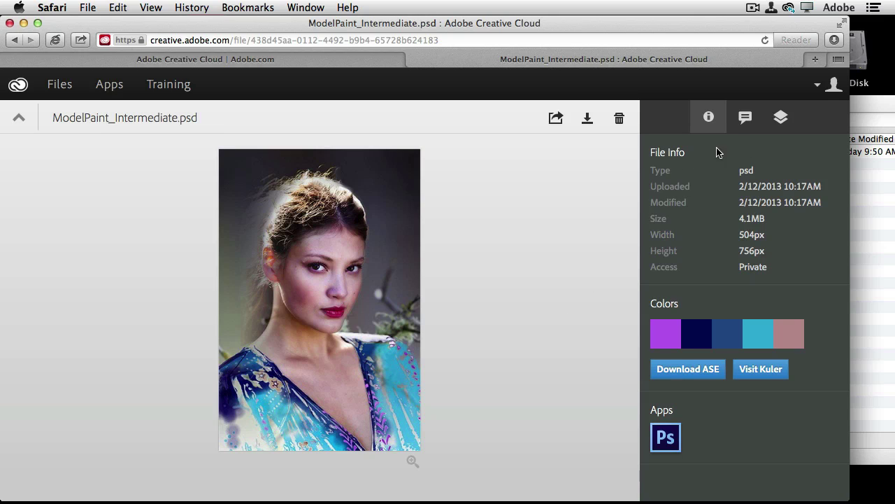
pyautogui.click(781, 120)
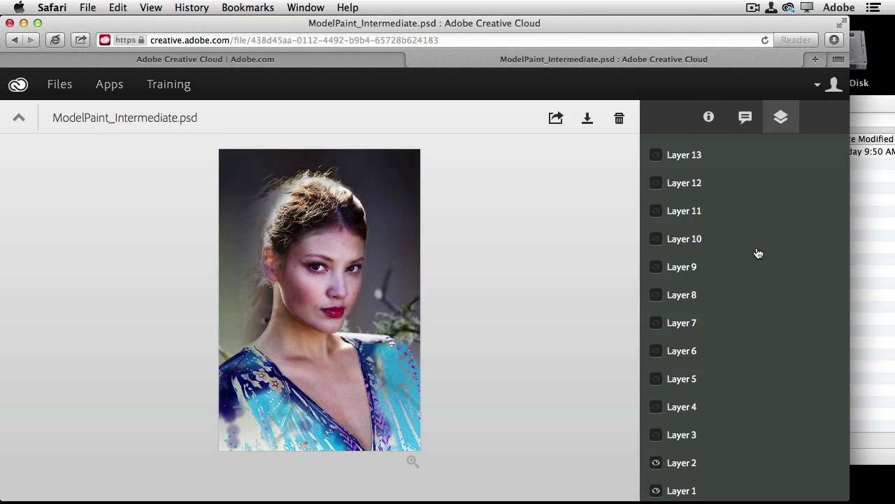
pyautogui.scroll(-2, 756, 265)
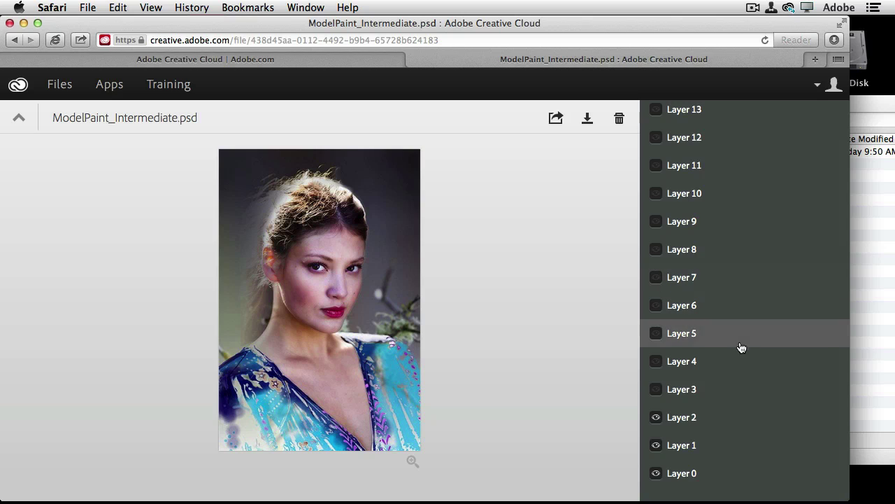
pyautogui.scroll(1, 657, 473)
pyautogui.click(656, 487)
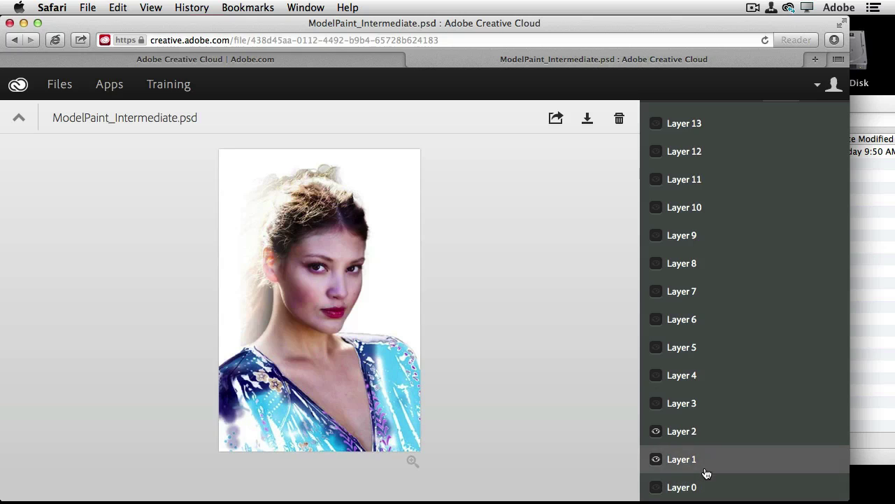
pyautogui.click(656, 487)
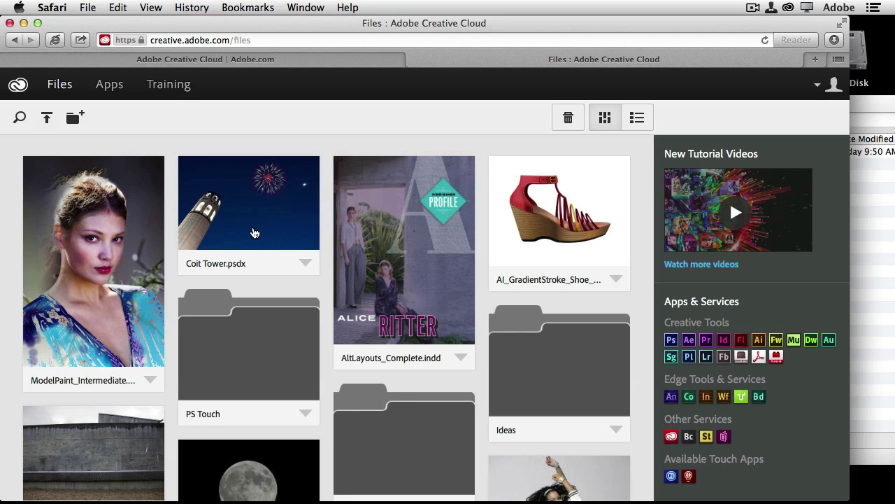
# Step: Open the Coit Tower.psdx file page and bring up its Share settings
pyautogui.click(253, 232)
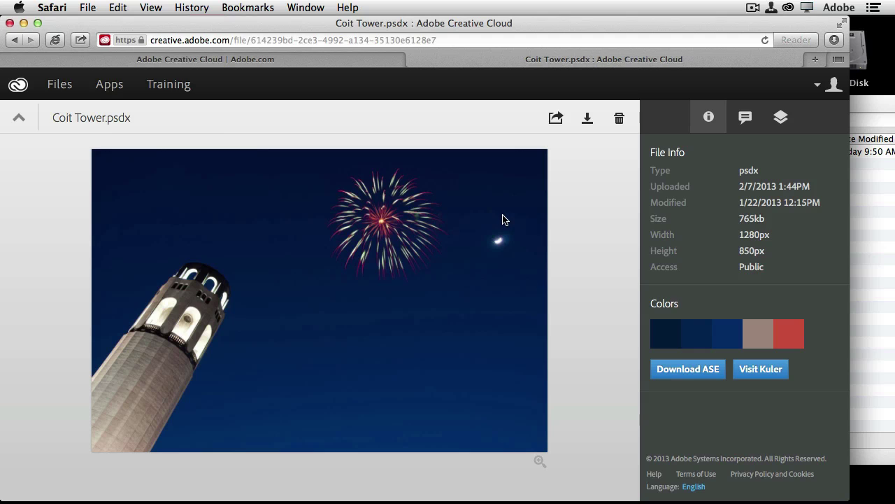
pyautogui.click(556, 120)
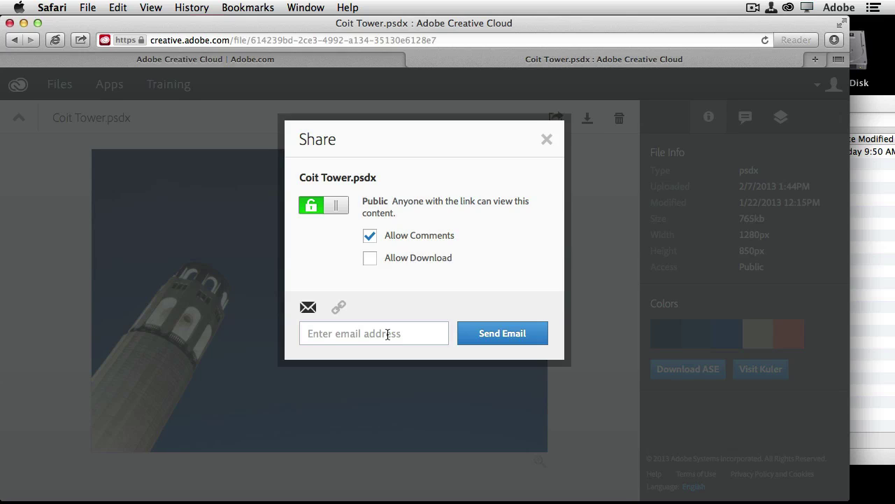
# Step: Close the Share dialog and show the Comments panel for Coit Tower.psdx
pyautogui.click(546, 140)
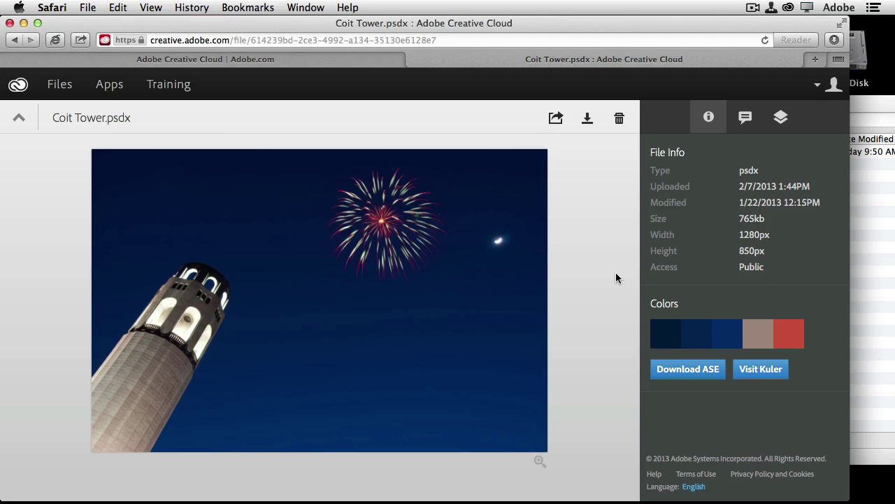
pyautogui.click(744, 120)
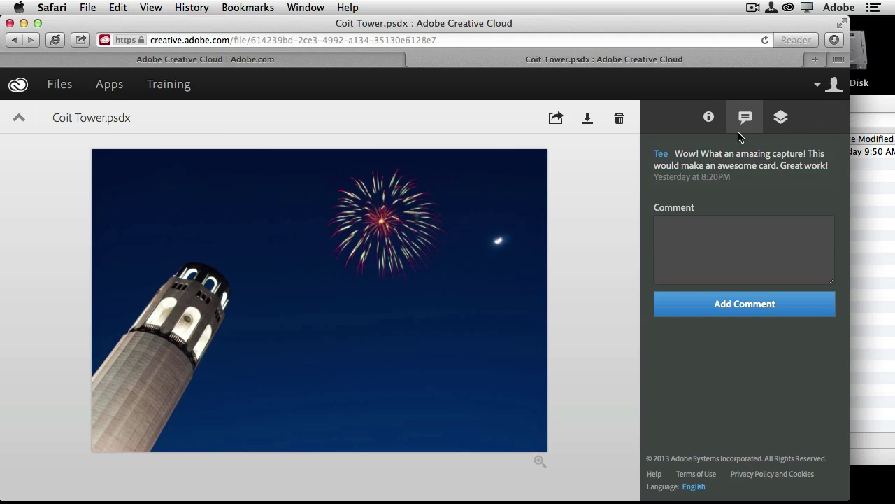
# Step: Show Coit Tower.psdx's layers, then toggle Layer 4's fireworks off and back on
pyautogui.click(781, 118)
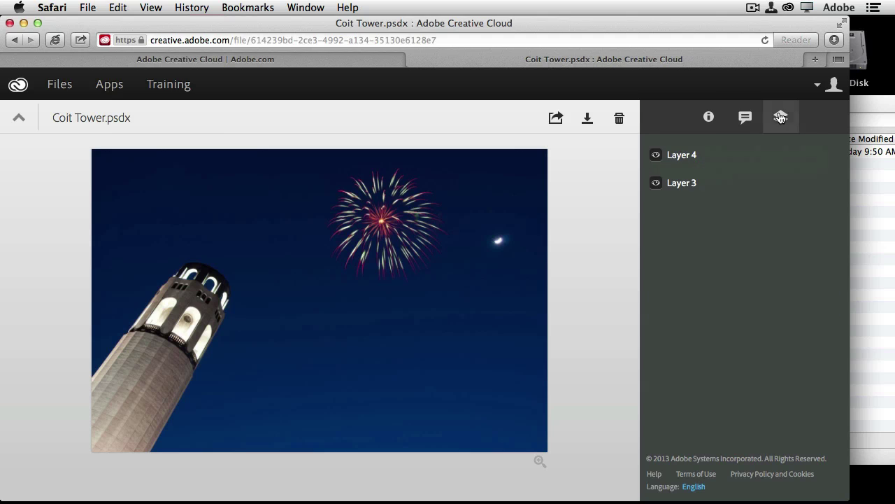
pyautogui.click(656, 155)
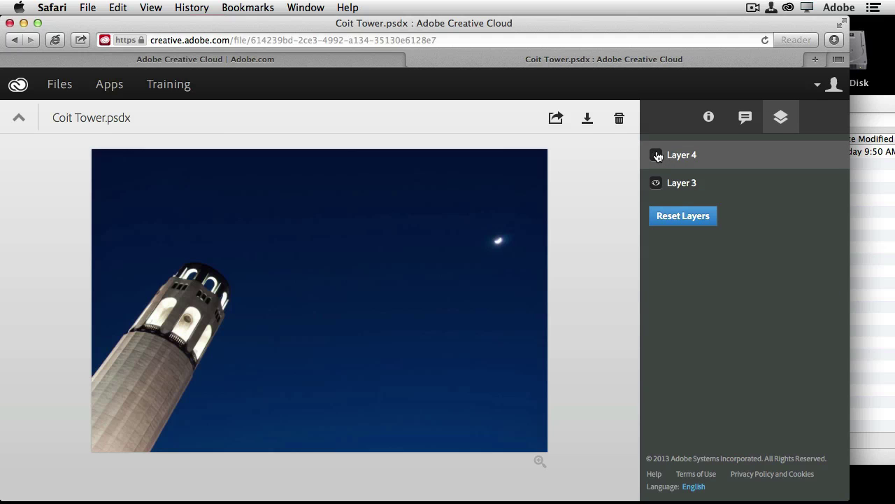
pyautogui.click(656, 154)
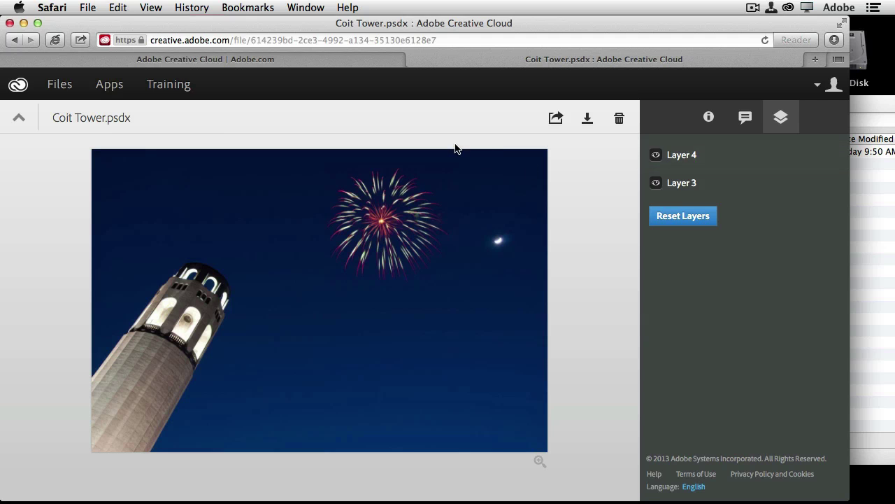
# Step: From the Apps page, start downloading Adobe Premiere Pro
pyautogui.click(109, 85)
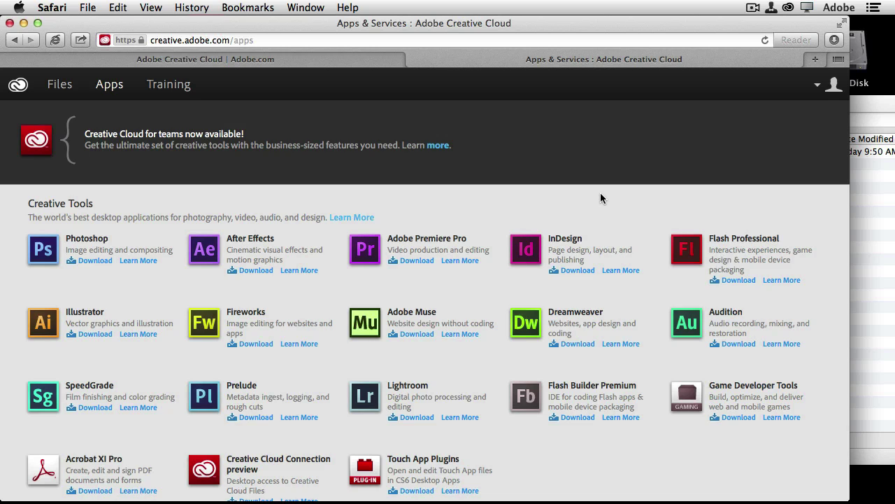
pyautogui.click(417, 262)
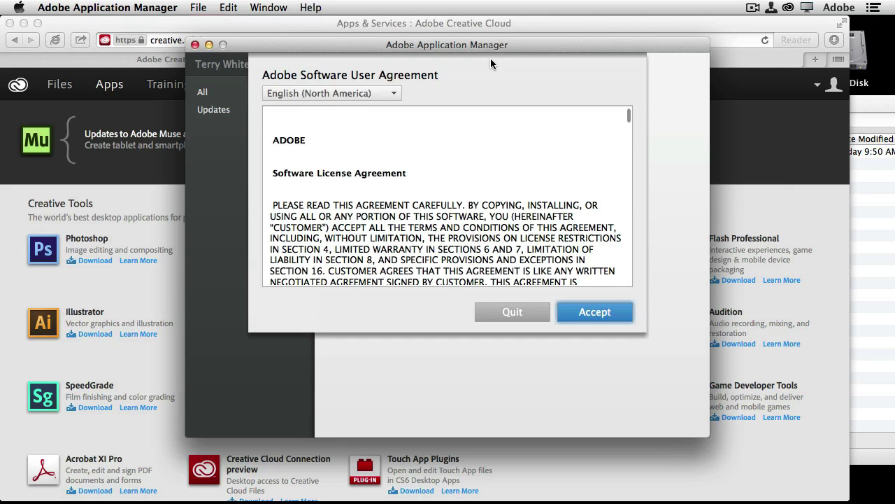
# Step: Accept the software user agreement and scroll through the All apps update list
pyautogui.click(603, 313)
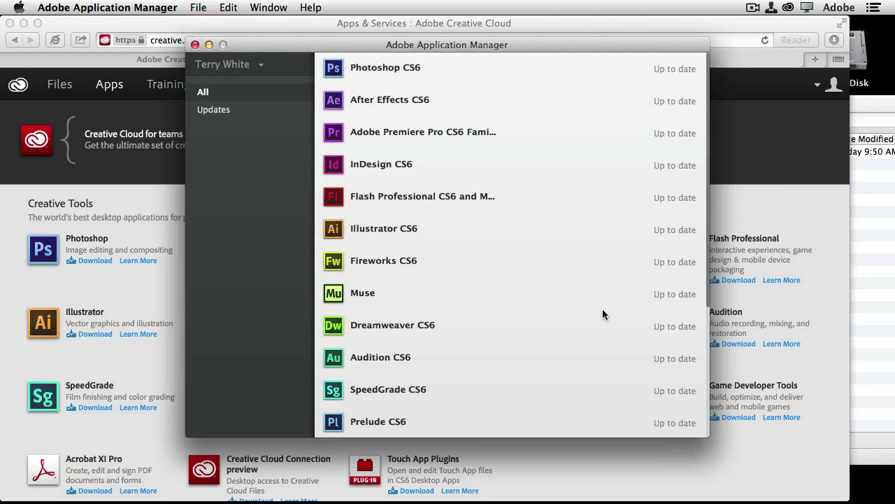
pyautogui.scroll(-5, 657, 294)
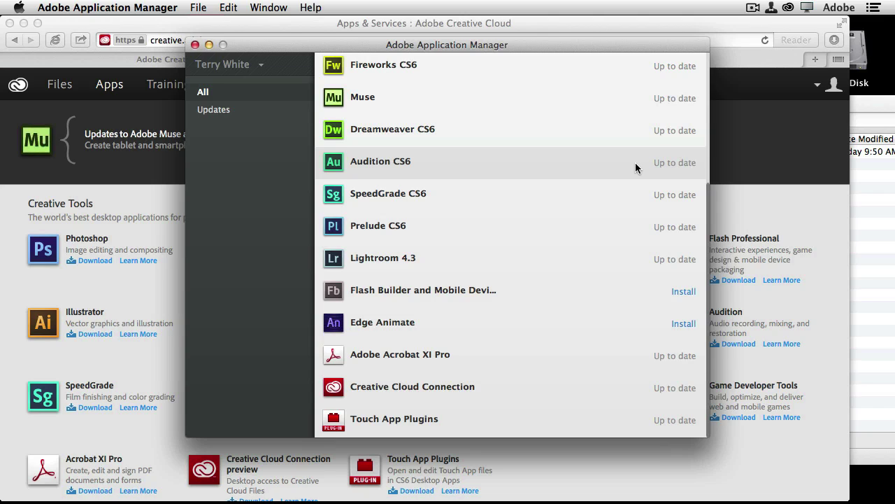
# Step: Back in Safari, browse the Training tutorials down to the Publishing to the iPad videos
pyautogui.click(593, 19)
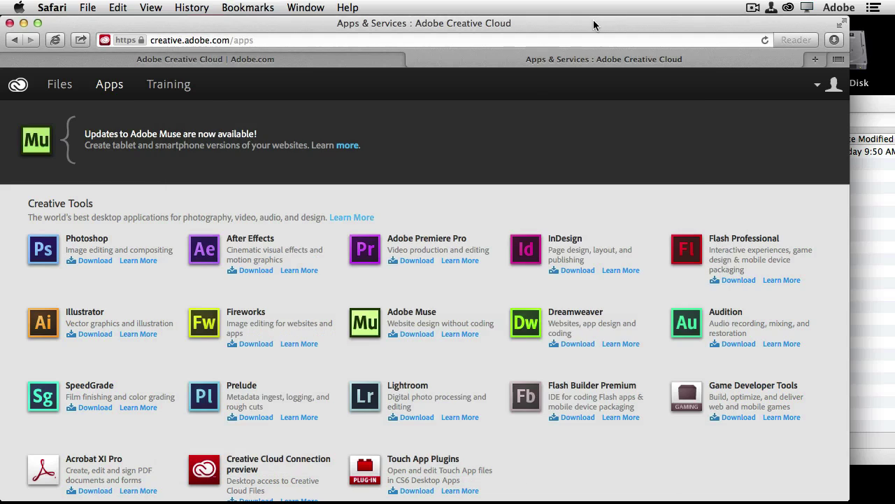
pyautogui.click(168, 90)
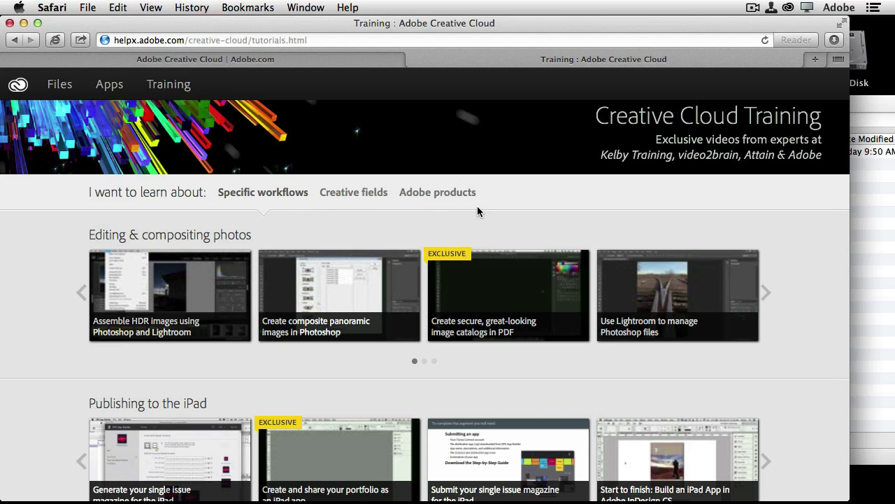
pyautogui.scroll(-5, 785, 297)
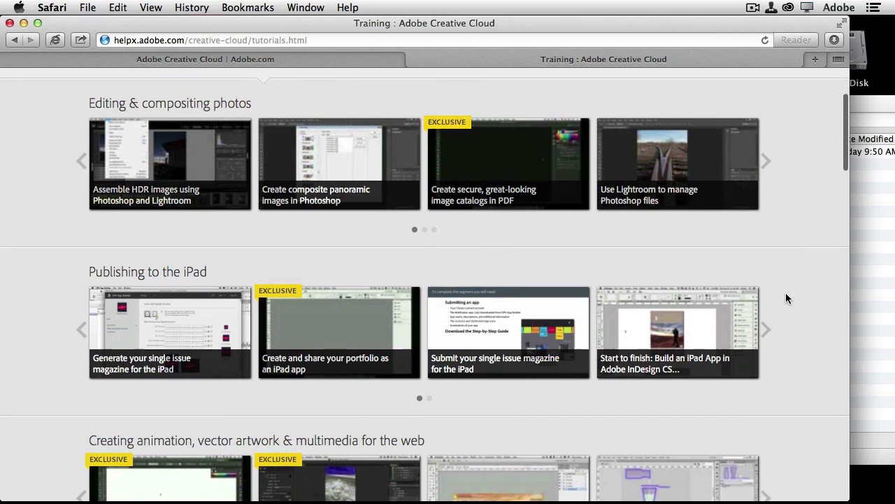
pyautogui.scroll(-3, 786, 299)
pyautogui.scroll(-2, 787, 299)
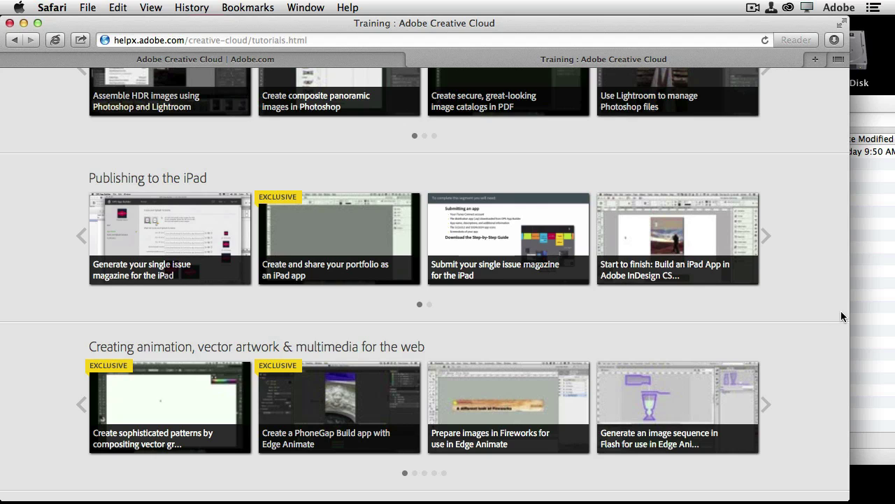
pyautogui.moveTo(703, 242)
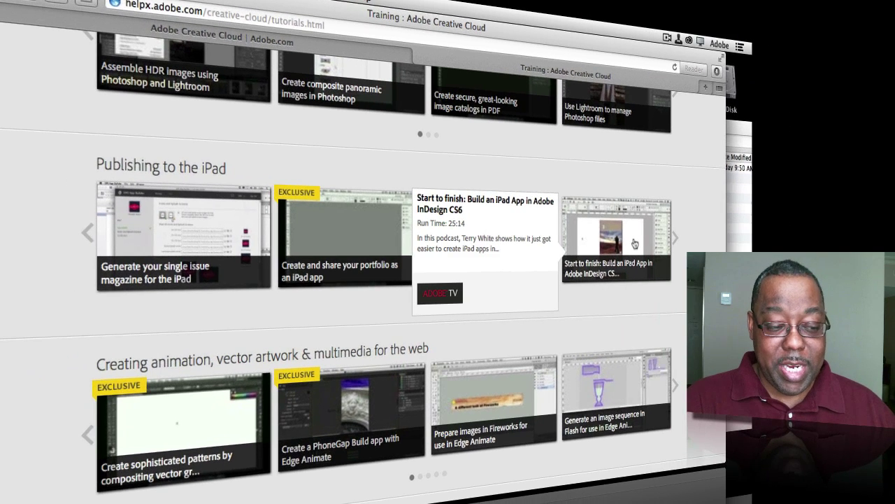
pyautogui.moveTo(460, 247)
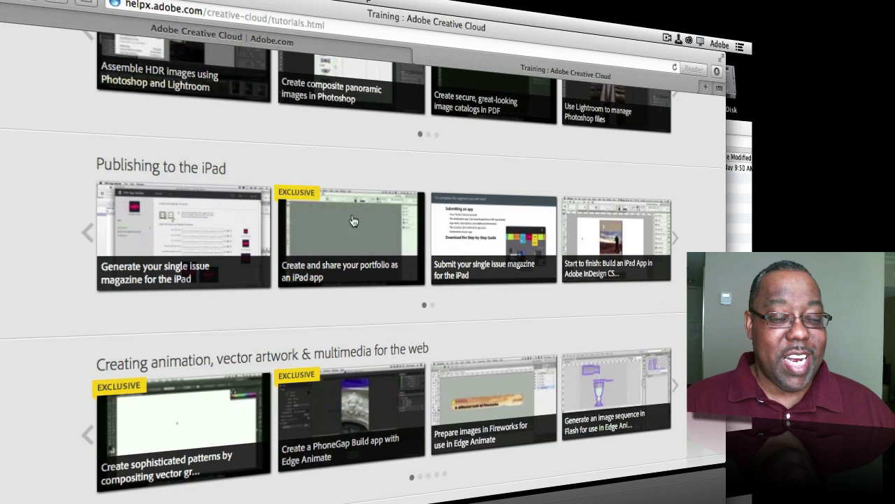
pyautogui.moveTo(299, 201)
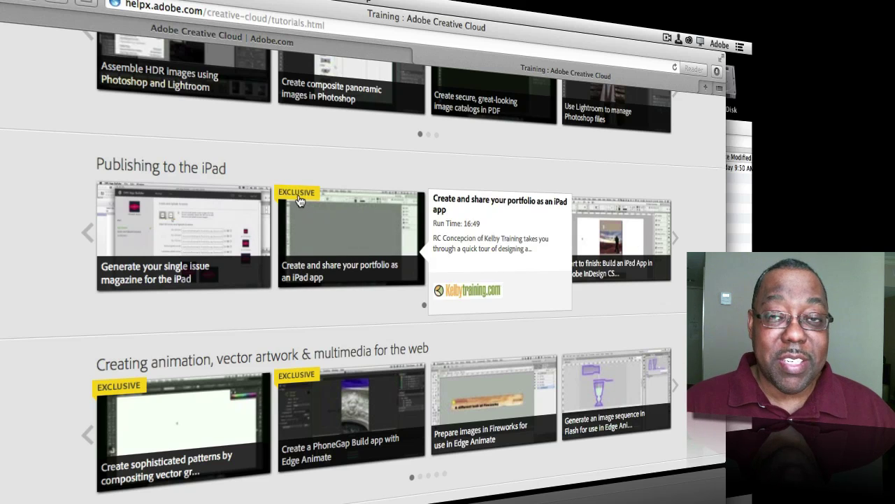